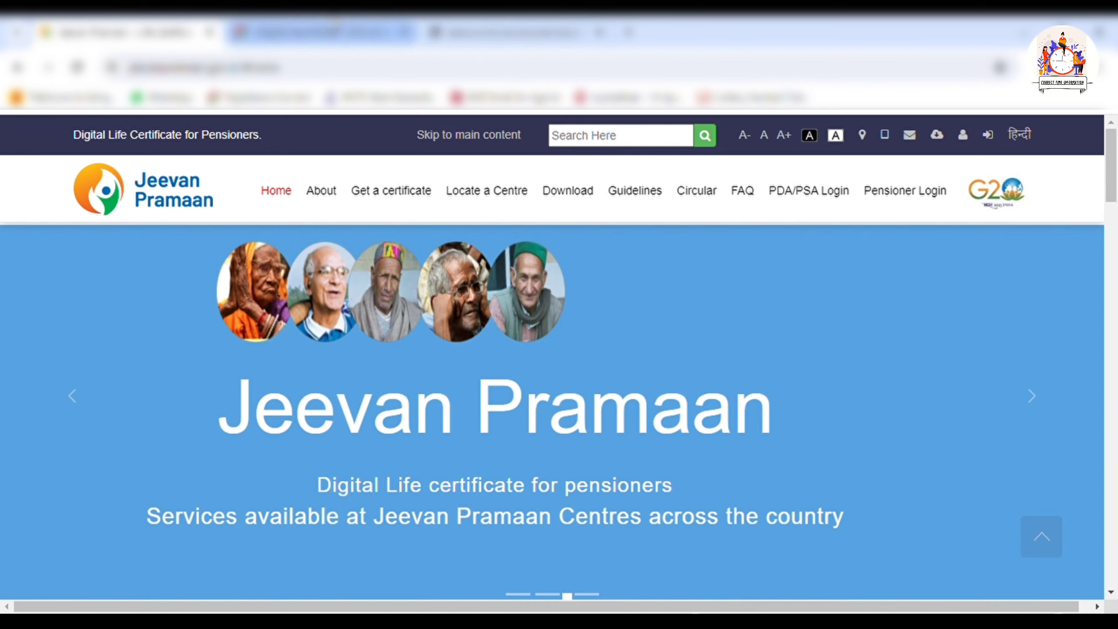
Step: Switch to the Digital Seva portal, search its services for "jee" and open Jeevan Pramaan under Government
{"action": "left_click", "coordinate": [328, 31]}
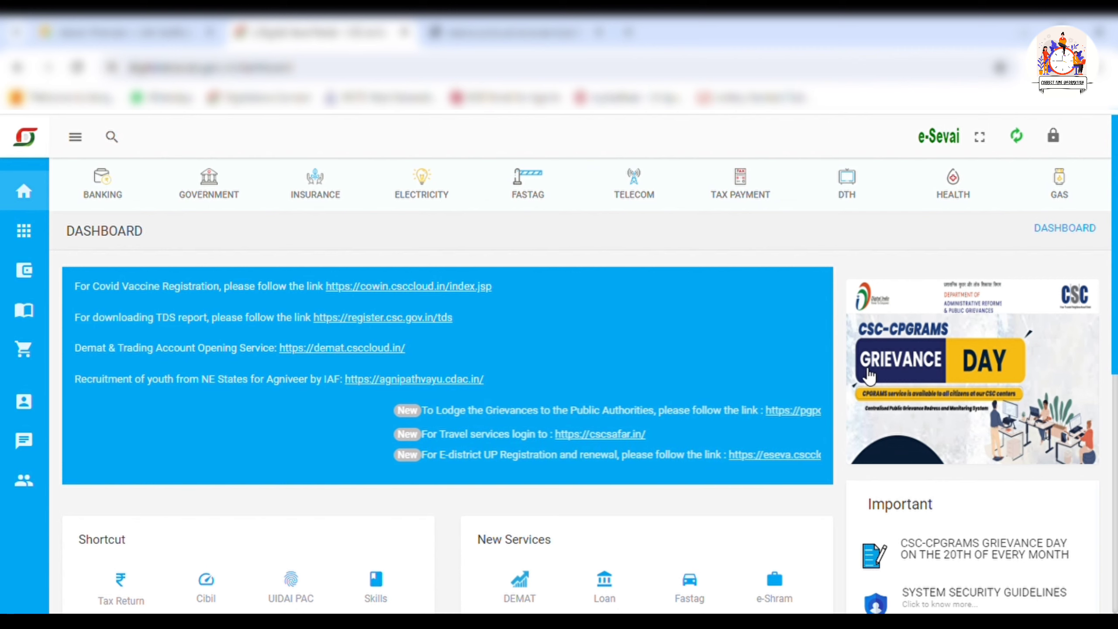
{"action": "left_click", "coordinate": [119, 147]}
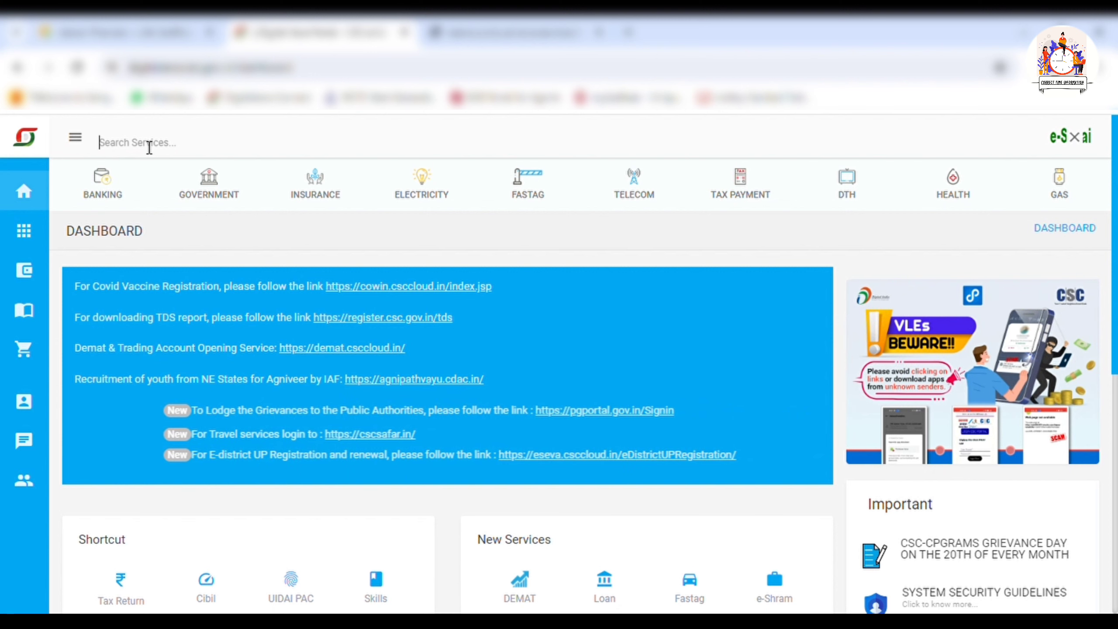
{"action": "type", "text": "jee"}
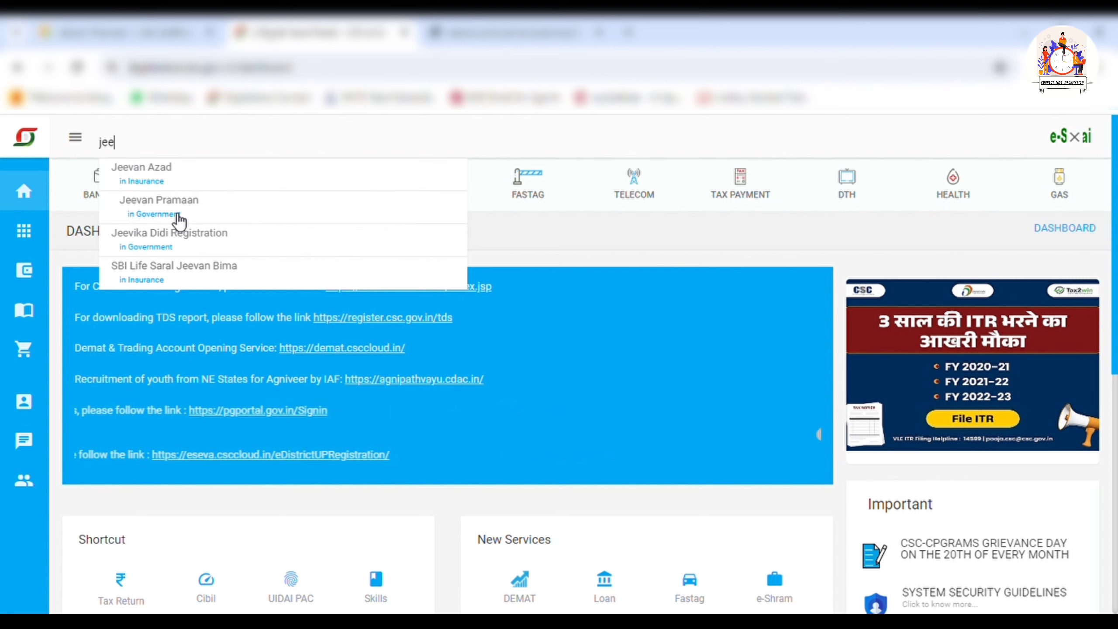
{"action": "left_click", "coordinate": [250, 219]}
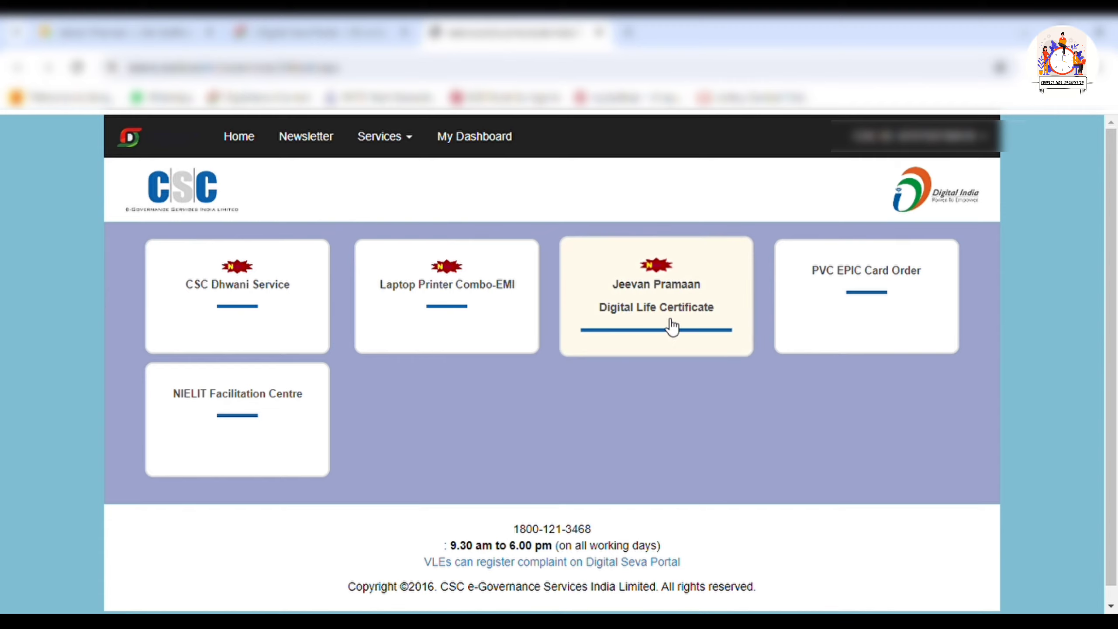
Step: Choose the Jeevan Pramaan Digital Life Certificate service and proceed to the first-time device registration form
{"action": "left_click", "coordinate": [693, 315]}
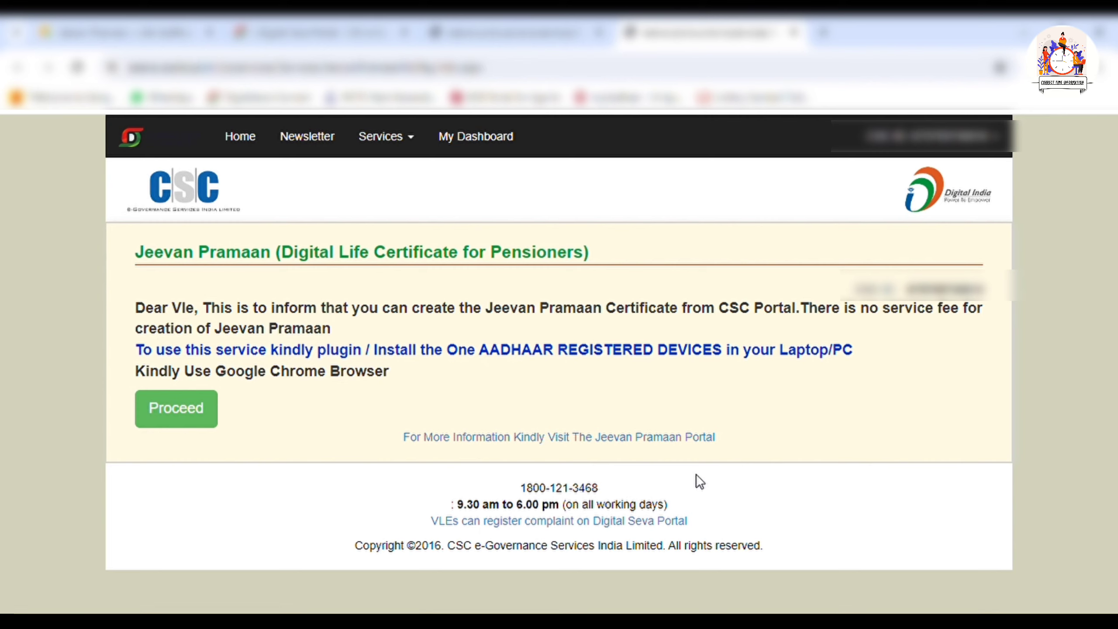
{"action": "left_click", "coordinate": [176, 408]}
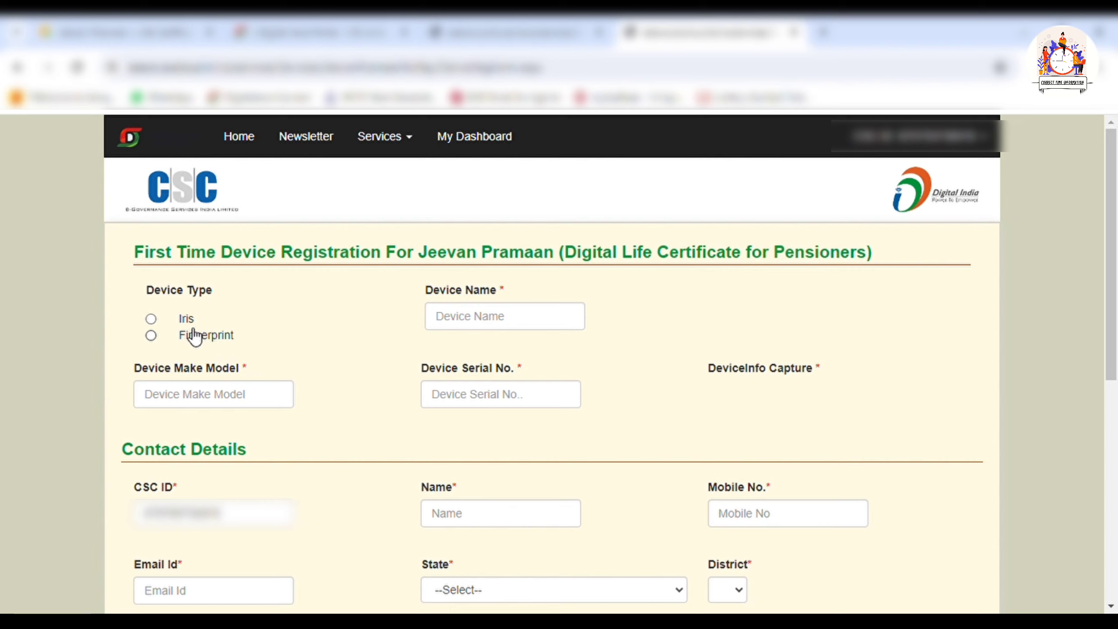
Step: Set the device type to Fingerprint and review the device name, make model and serial number fields
{"action": "left_click", "coordinate": [150, 336]}
{"action": "left_click_drag", "start_coordinate": [411, 294], "coordinate": [510, 285]}
{"action": "left_click", "coordinate": [538, 286]}
{"action": "left_click_drag", "start_coordinate": [255, 370], "coordinate": [131, 370]}
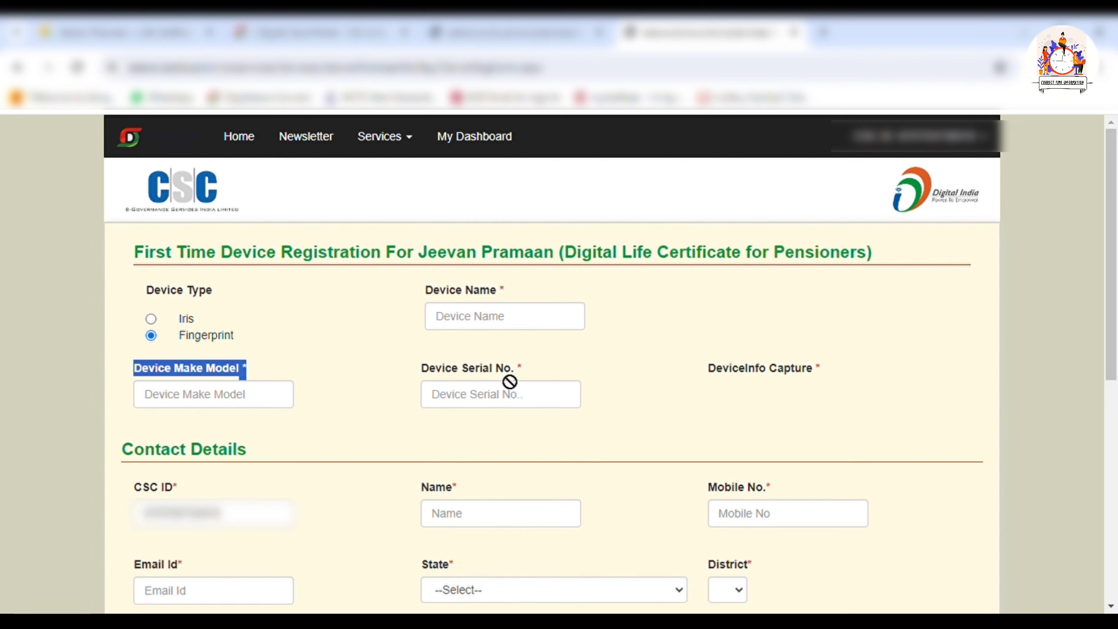
{"action": "left_click_drag", "start_coordinate": [509, 381], "coordinate": [418, 364]}
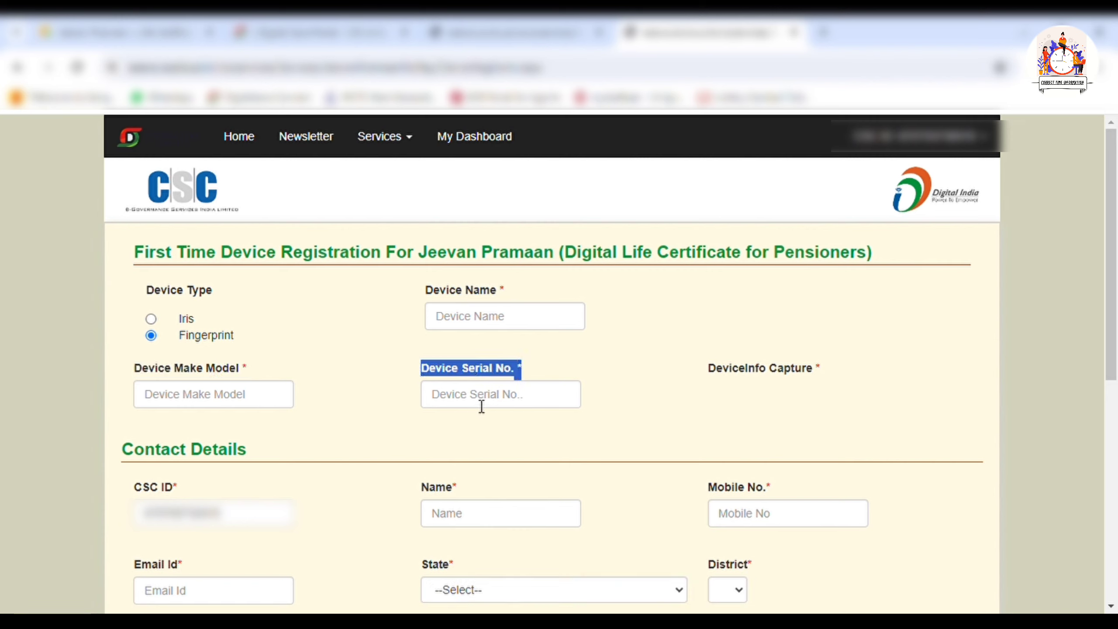
Step: Review the name, mobile number and email fields in the Contact Details section
{"action": "scroll", "coordinate": [723, 406], "scroll_direction": "down", "scroll_amount": 7}
{"action": "scroll", "coordinate": [730, 411], "scroll_direction": "up", "scroll_amount": 1}
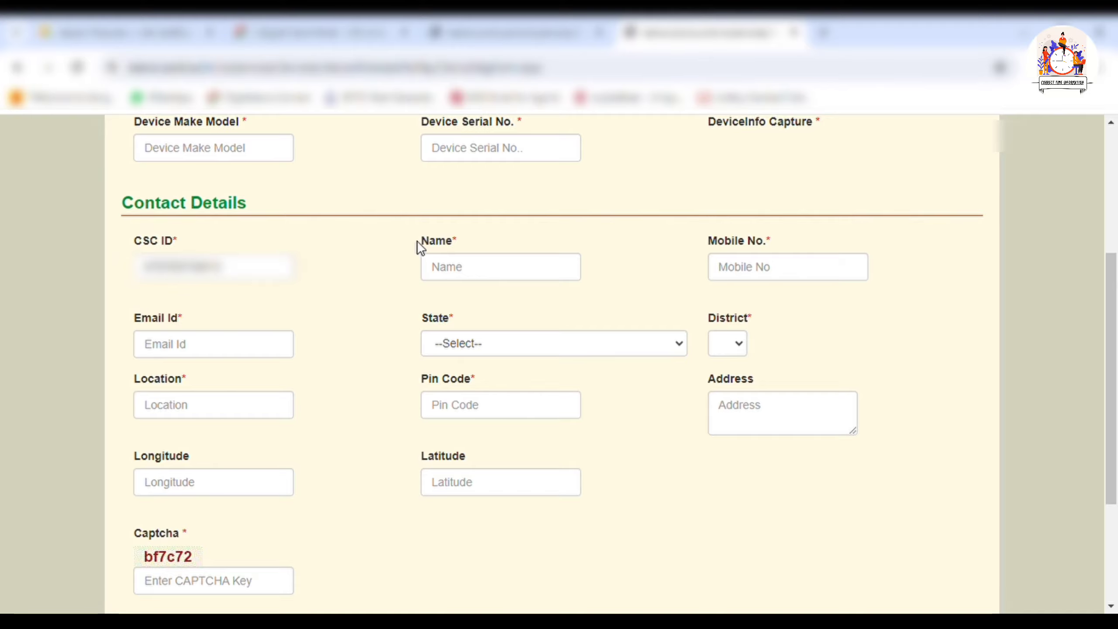
{"action": "left_click_drag", "start_coordinate": [418, 241], "coordinate": [464, 243]}
{"action": "left_click", "coordinate": [614, 233]}
{"action": "left_click_drag", "start_coordinate": [704, 241], "coordinate": [765, 242]}
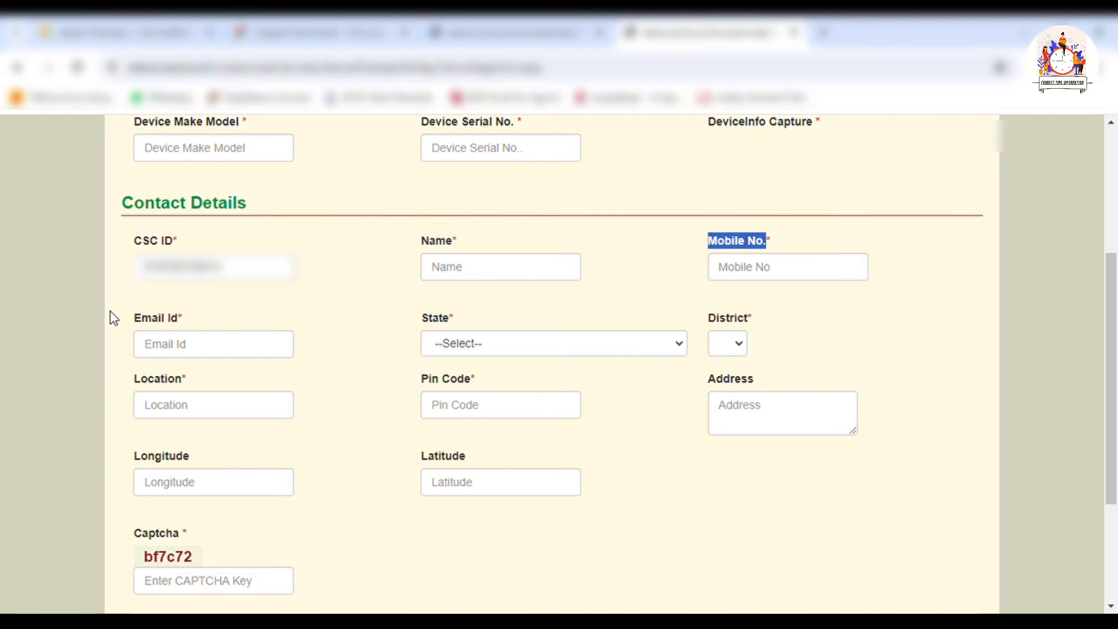
{"action": "left_click_drag", "start_coordinate": [110, 315], "coordinate": [185, 314]}
{"action": "left_click", "coordinate": [198, 313]}
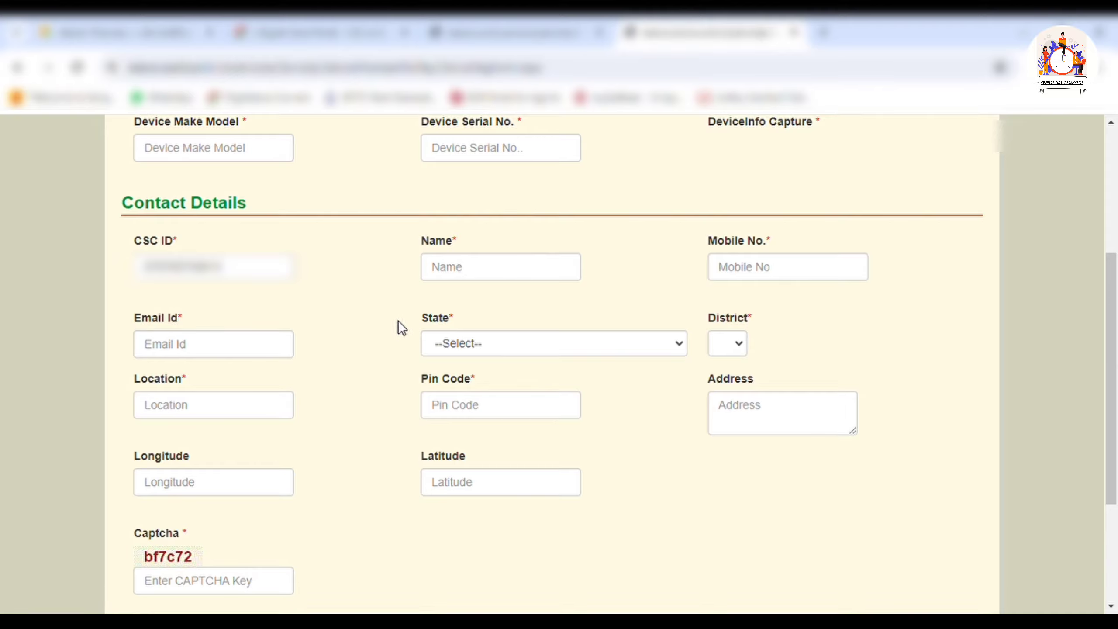
Step: Set the state to West Bengal in the contact details and check the district choices
{"action": "left_click", "coordinate": [469, 342]}
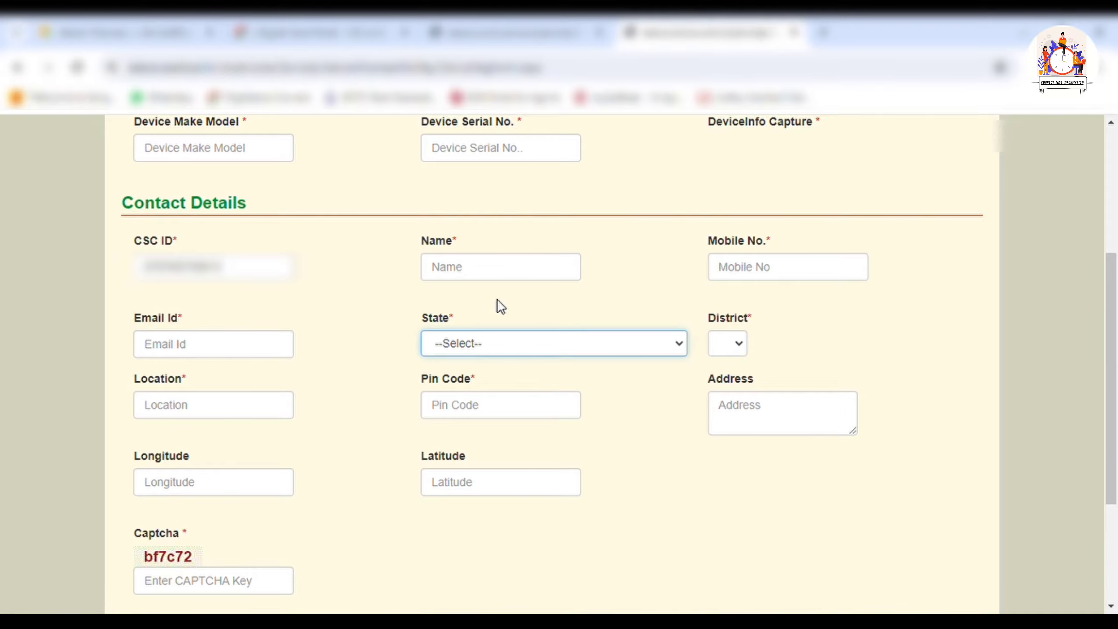
{"action": "left_click", "coordinate": [492, 315]}
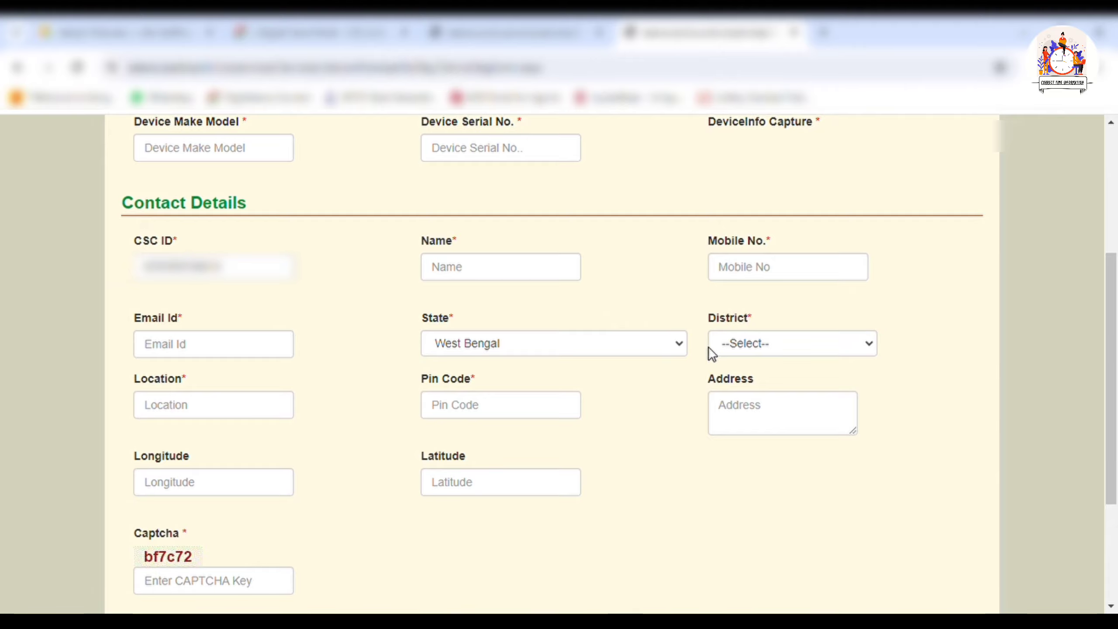
{"action": "left_click", "coordinate": [741, 337]}
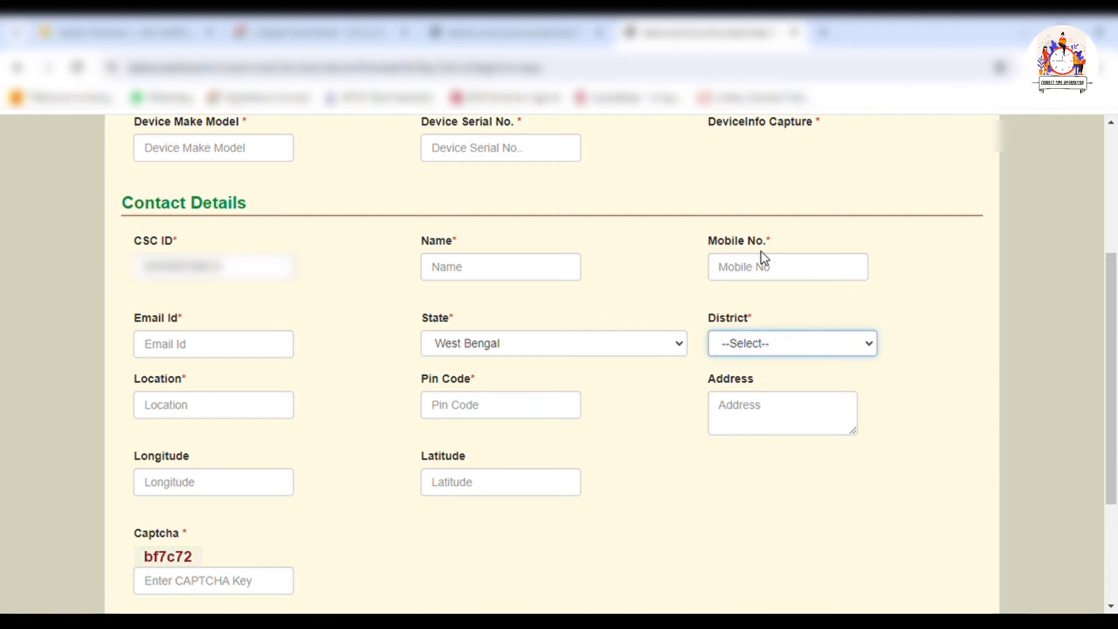
{"action": "left_click", "coordinate": [955, 293]}
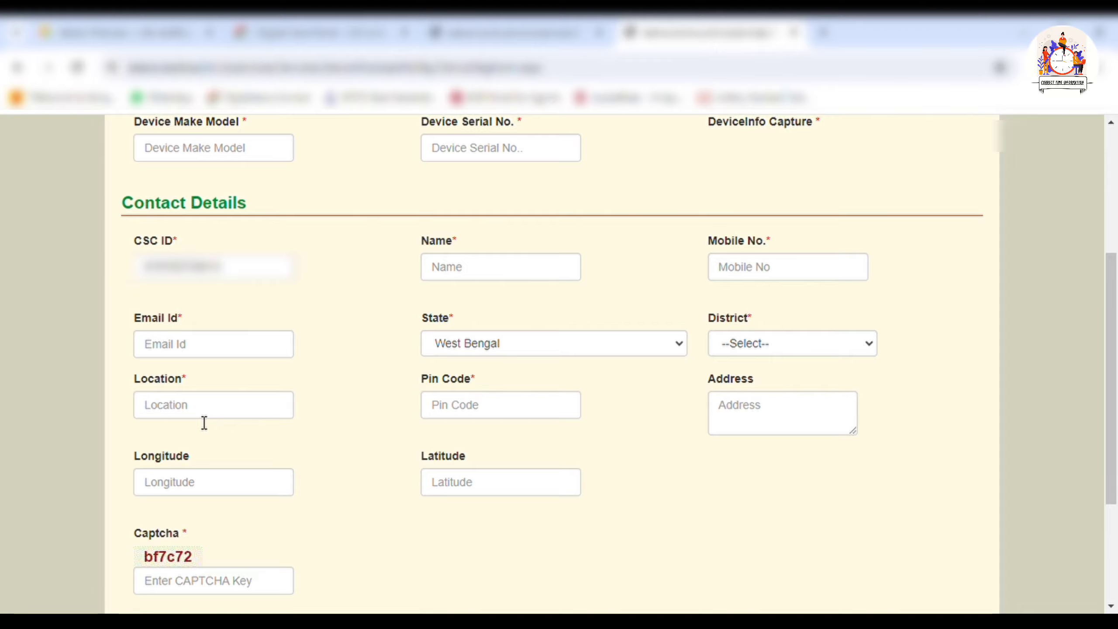
Step: Review the pin code, address, longitude and latitude fields of the contact details
{"action": "left_click", "coordinate": [433, 403]}
{"action": "left_click_drag", "start_coordinate": [704, 376], "coordinate": [723, 378]}
{"action": "left_click", "coordinate": [731, 406]}
{"action": "left_click_drag", "start_coordinate": [133, 459], "coordinate": [469, 453]}
{"action": "left_click", "coordinate": [400, 448]}
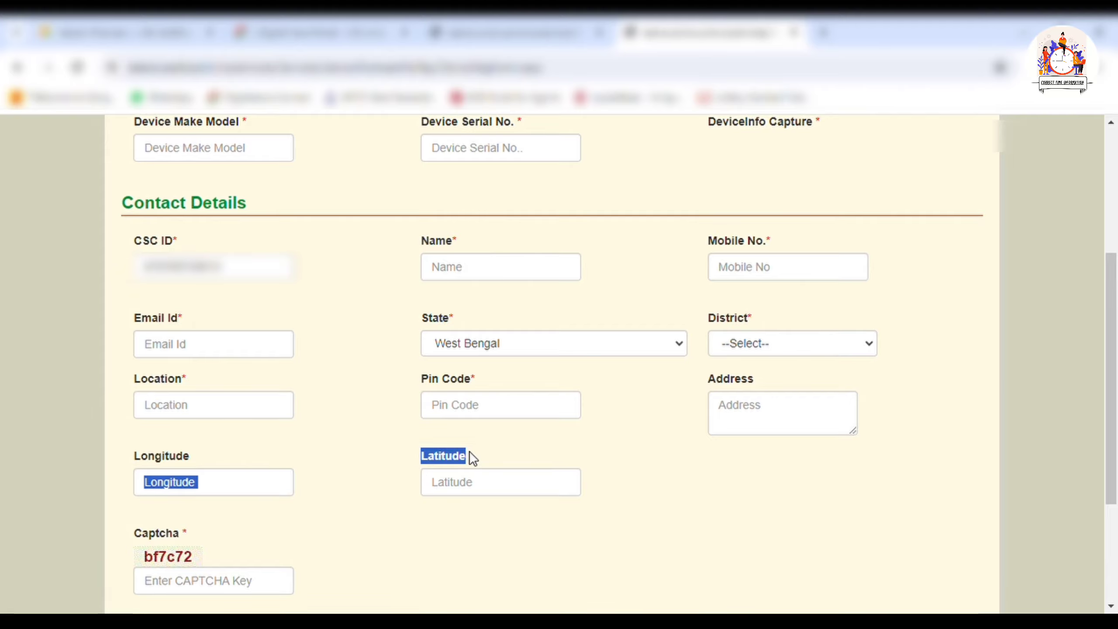
{"action": "left_click", "coordinate": [378, 508]}
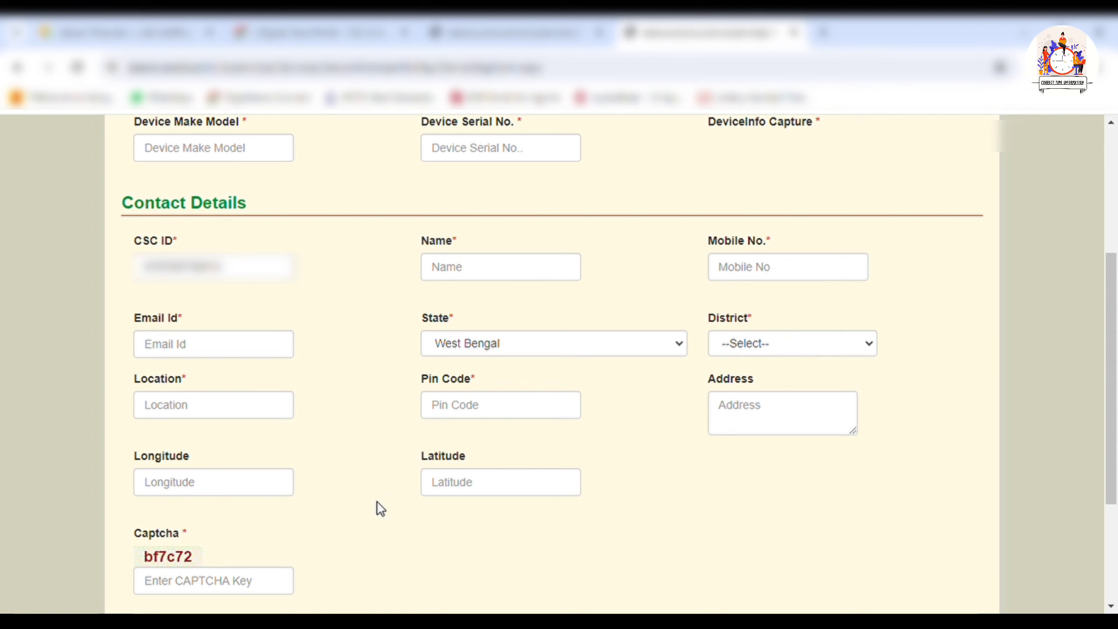
Step: Look up the centre's latitude and longitude in the Digital Seva account profile and view its location on the map
{"action": "key", "text": "ctrl+2"}
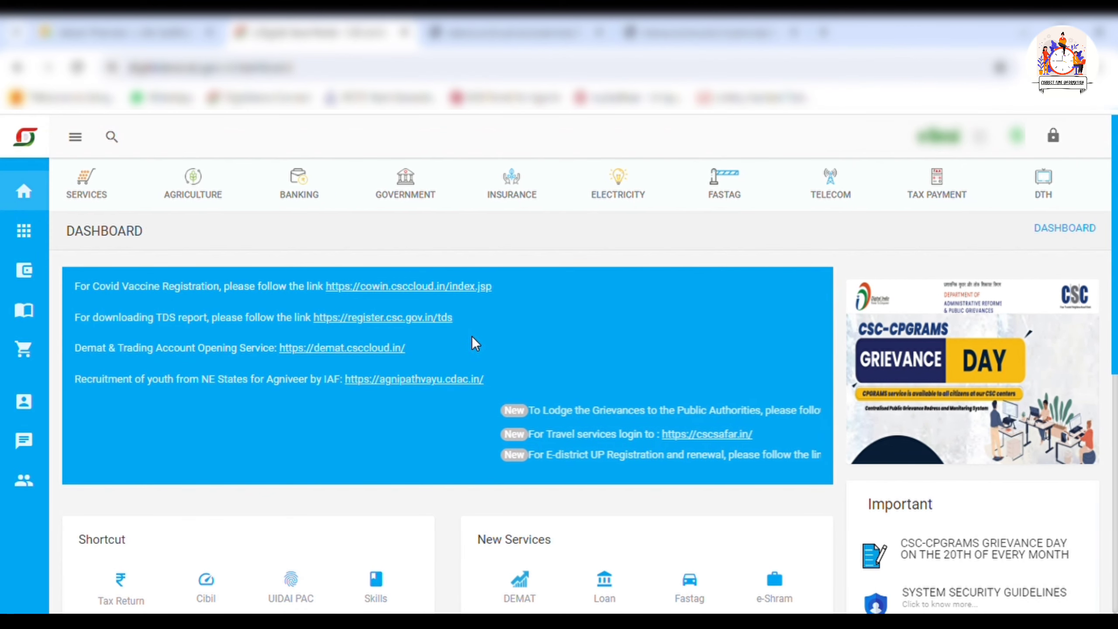
{"action": "mouse_move", "coordinate": [25, 275]}
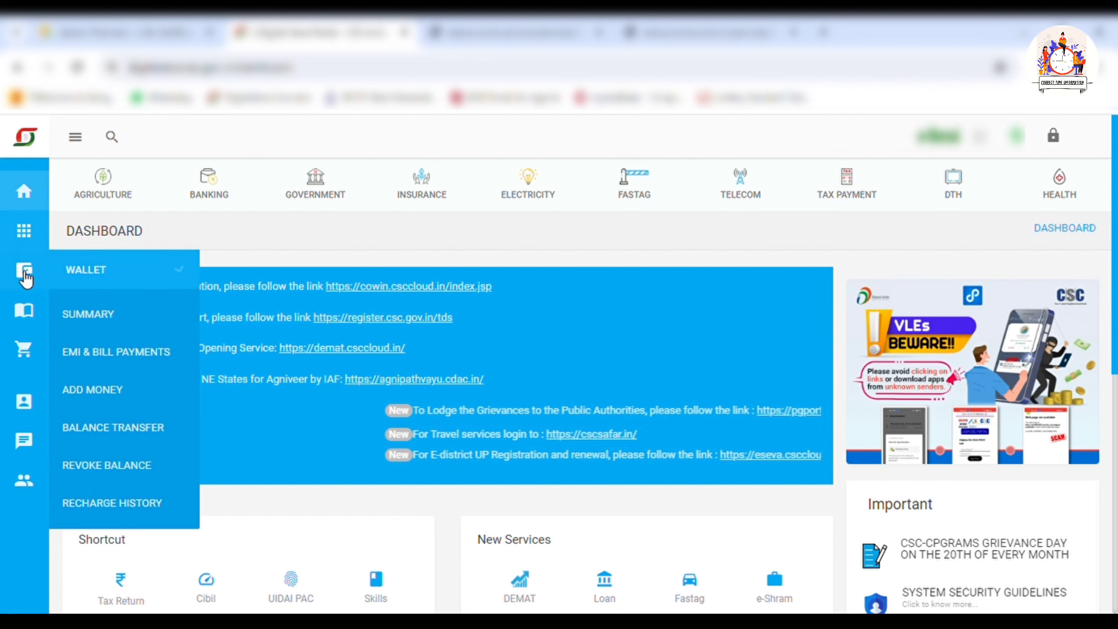
{"action": "mouse_move", "coordinate": [20, 416]}
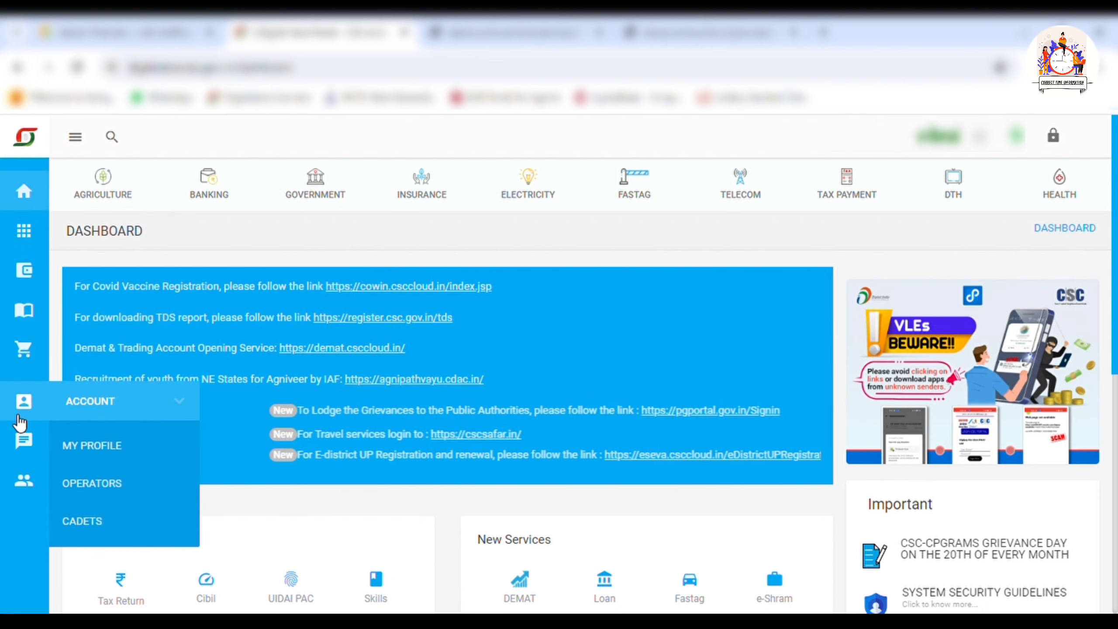
{"action": "left_click", "coordinate": [102, 447]}
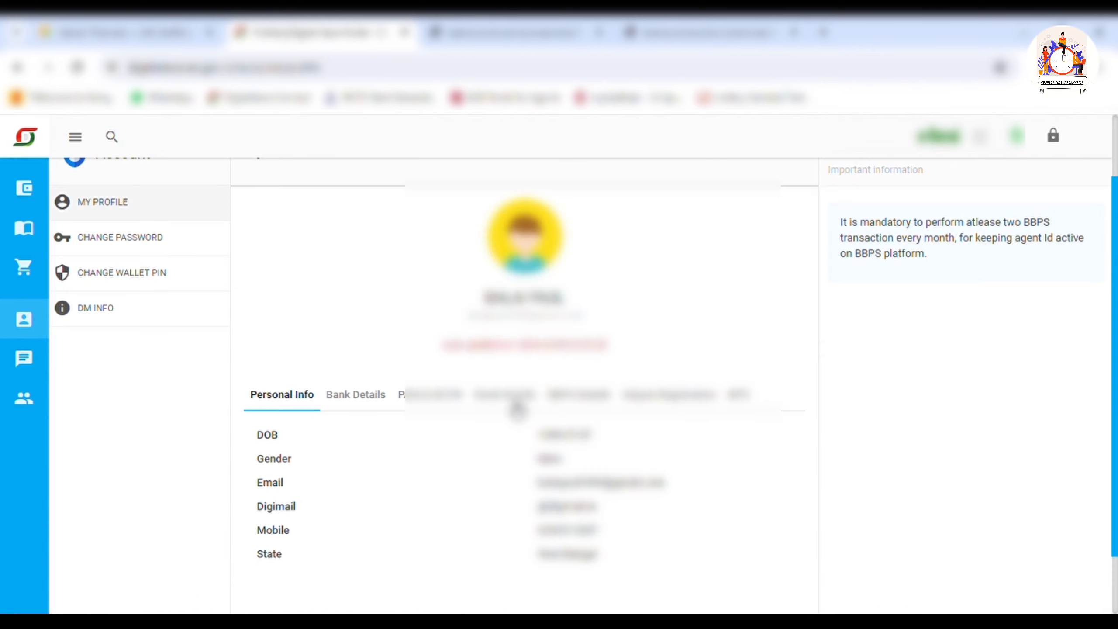
{"action": "left_click", "coordinate": [506, 396]}
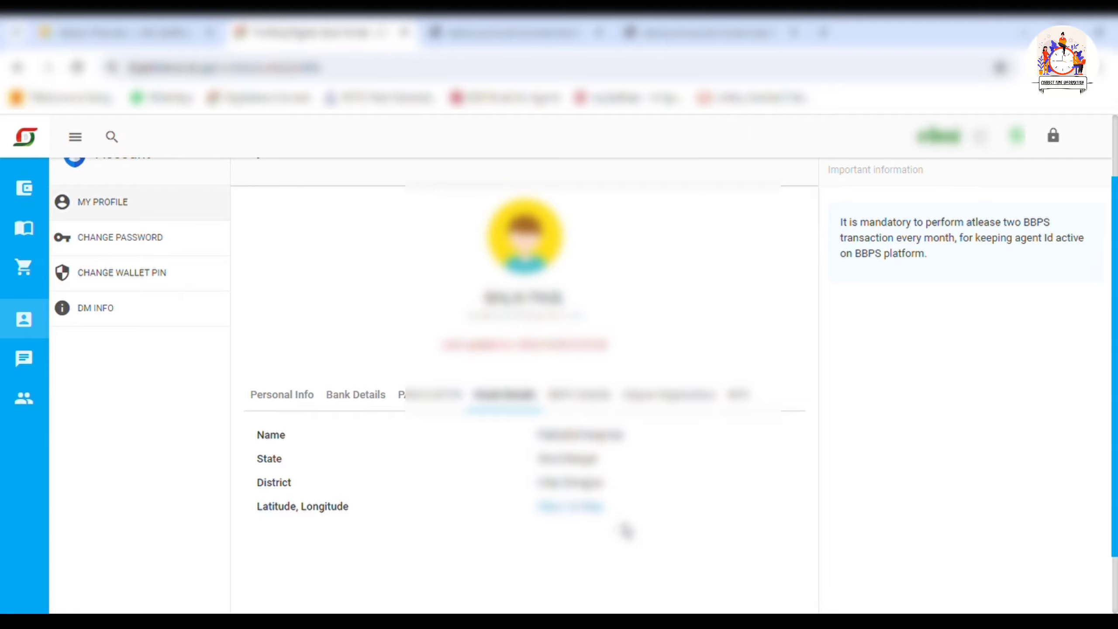
{"action": "left_click", "coordinate": [587, 511]}
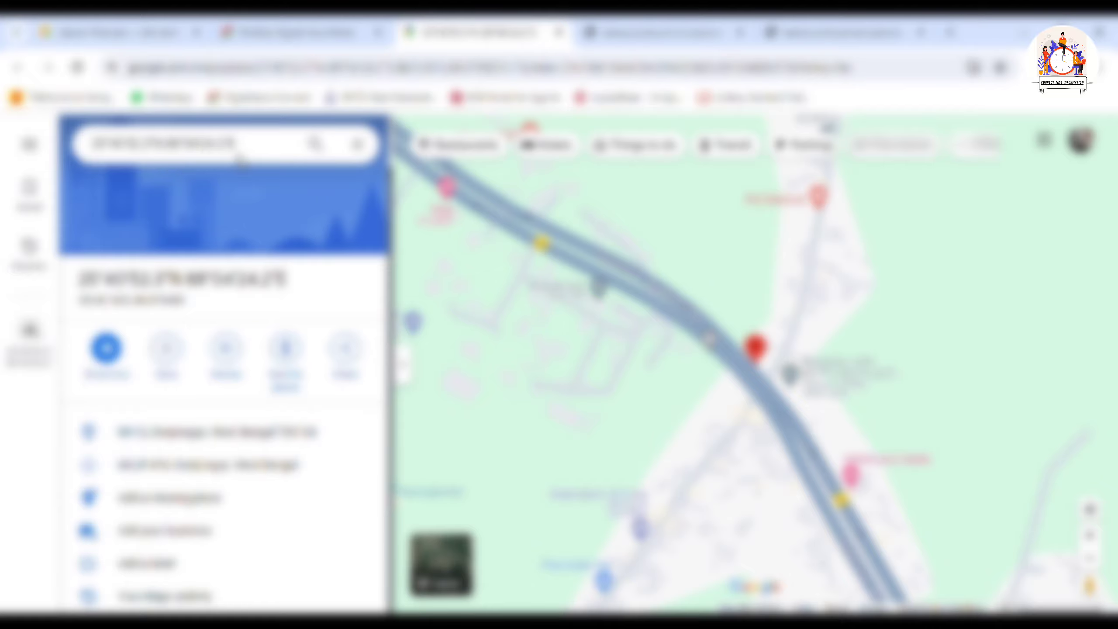
Step: Return to the device registration form and review the captcha section at its end
{"action": "key", "text": "ctrl+Tab"}
{"action": "key", "text": "ctrl+Tab"}
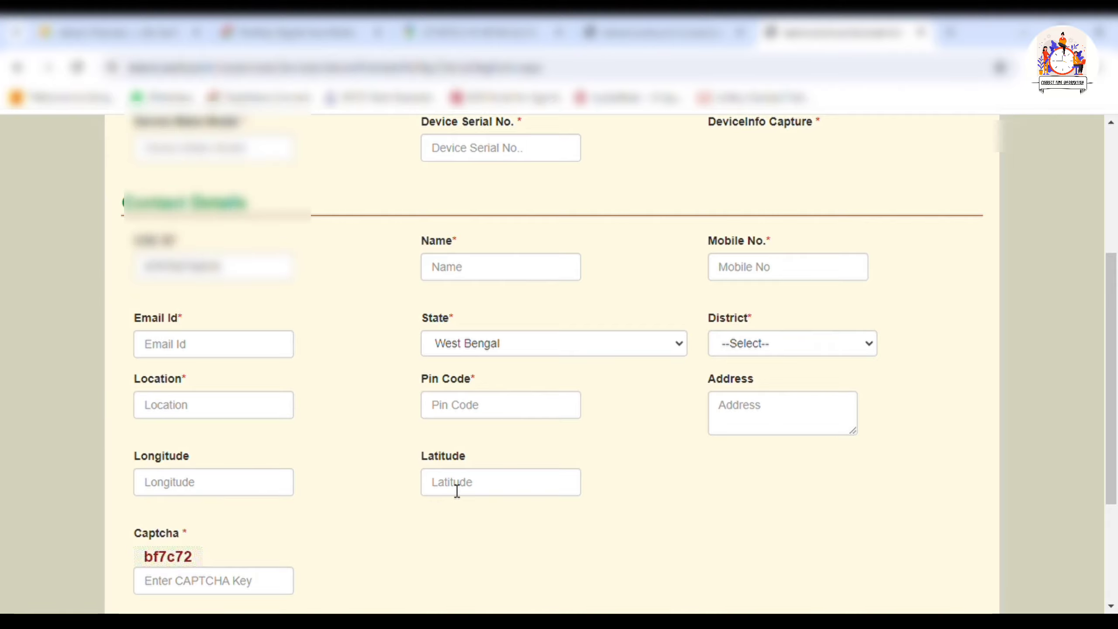
{"action": "scroll", "coordinate": [666, 478], "scroll_direction": "down", "scroll_amount": 4}
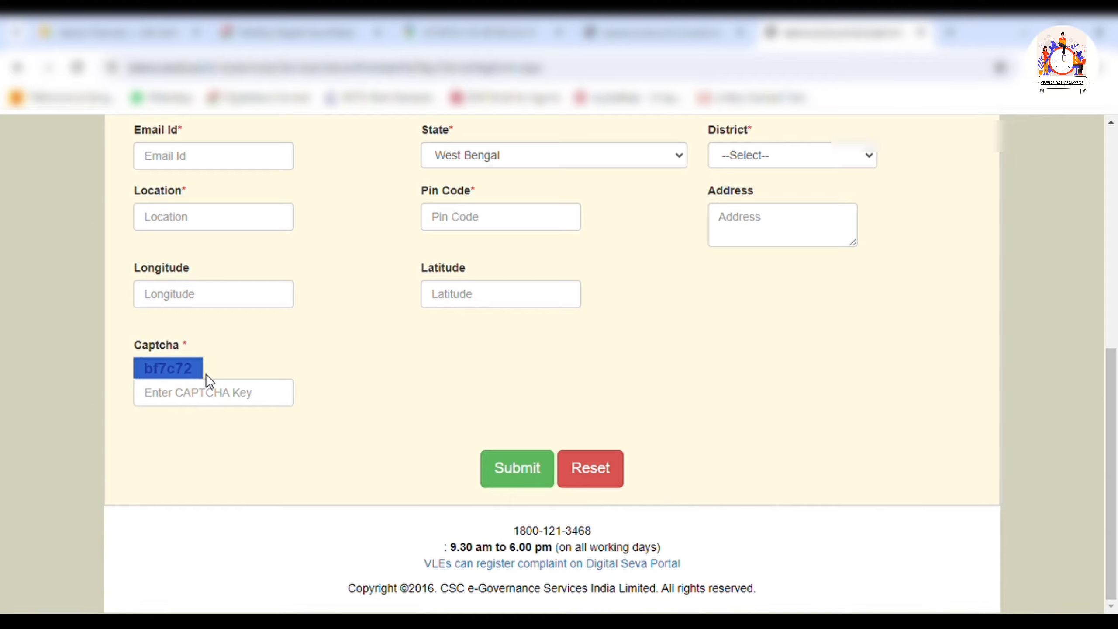
{"action": "left_click", "coordinate": [123, 396]}
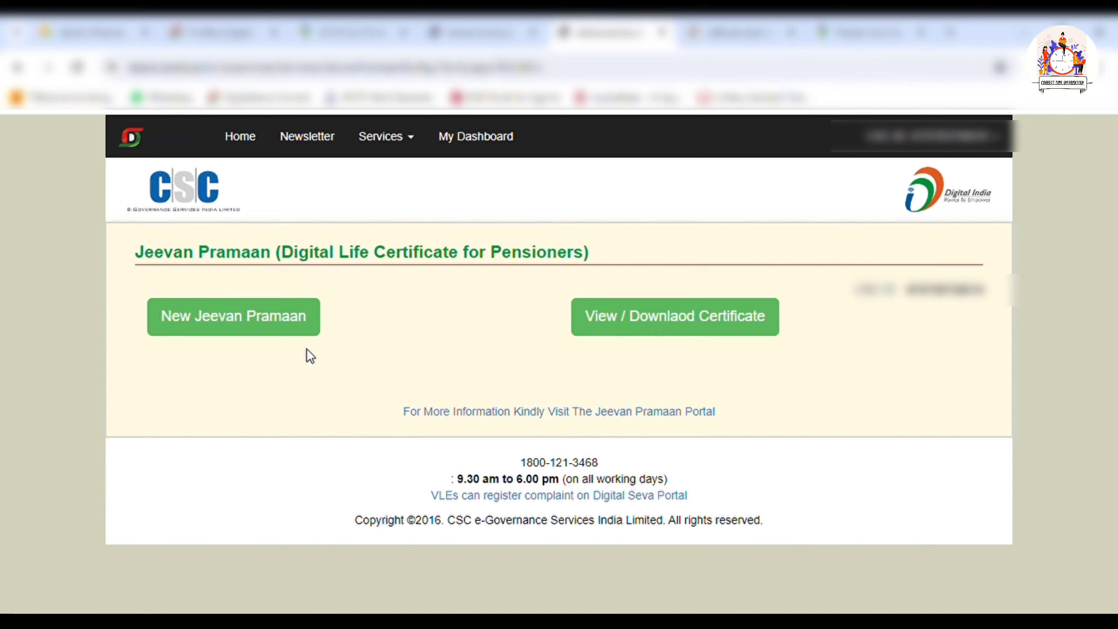
Step: Start a new Jeevan Pramaan certificate registration and review the mobile number and pensioner name fields
{"action": "left_click", "coordinate": [227, 326]}
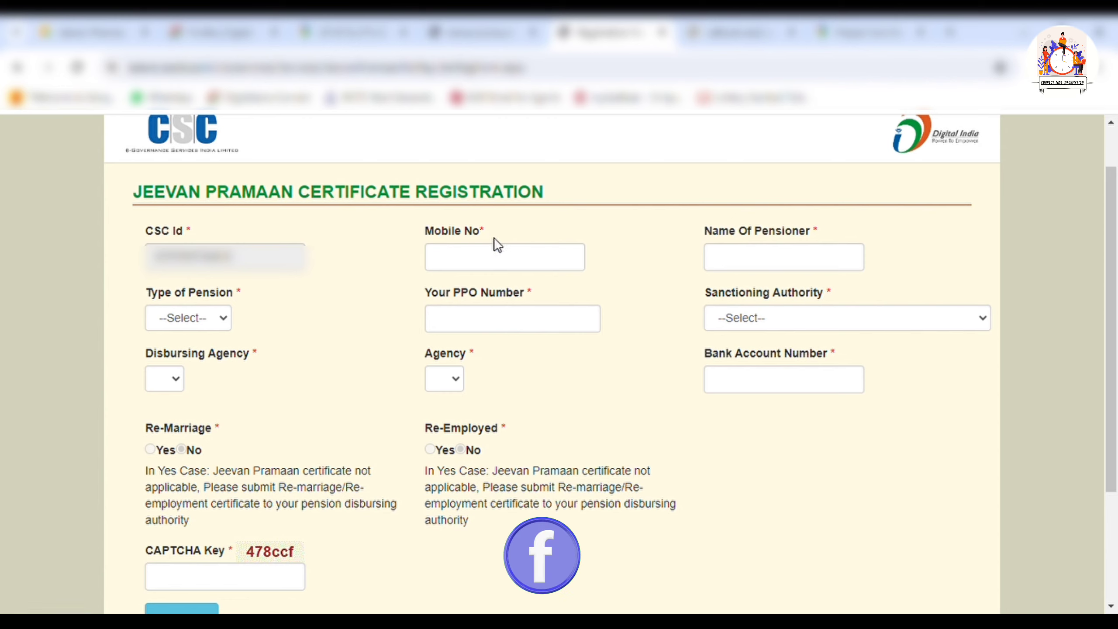
{"action": "left_click_drag", "start_coordinate": [484, 232], "coordinate": [426, 231]}
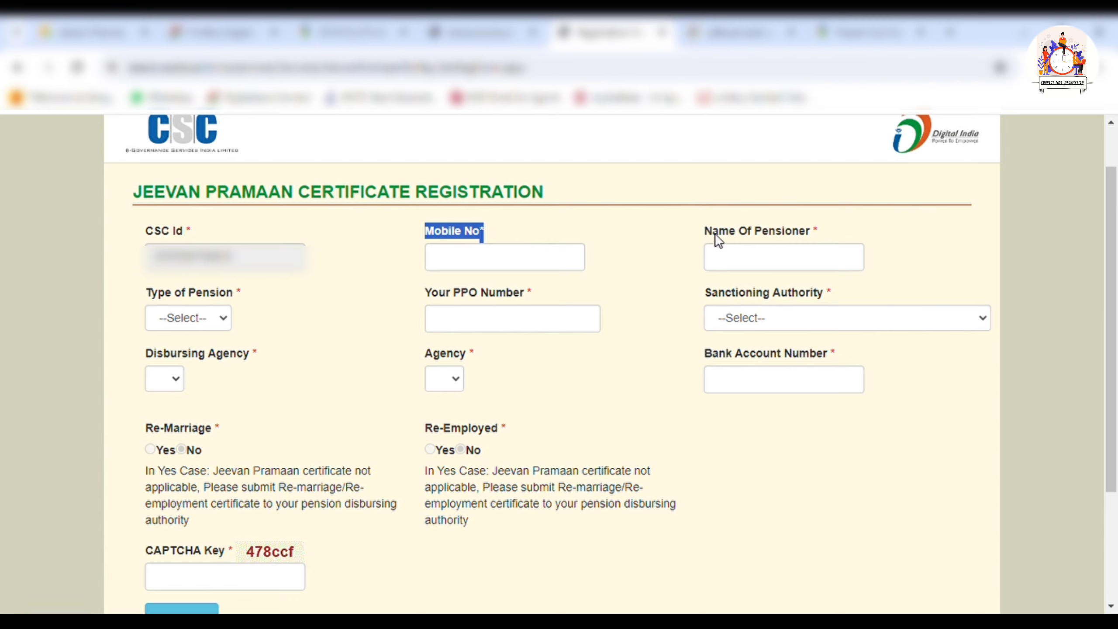
{"action": "left_click_drag", "start_coordinate": [703, 229], "coordinate": [754, 230]}
{"action": "left_click_drag", "start_coordinate": [821, 237], "coordinate": [748, 275]}
{"action": "left_click", "coordinate": [765, 275]}
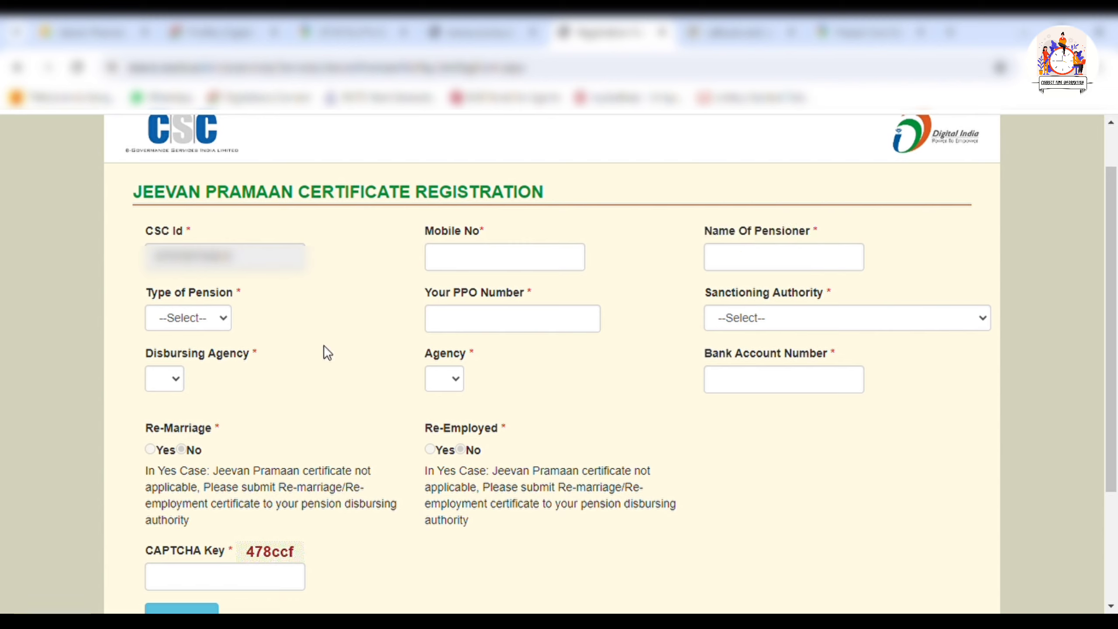
Step: Set the type of pension to Service and the sanctioning authority to Union Territory - Daman Diu
{"action": "left_click", "coordinate": [213, 326]}
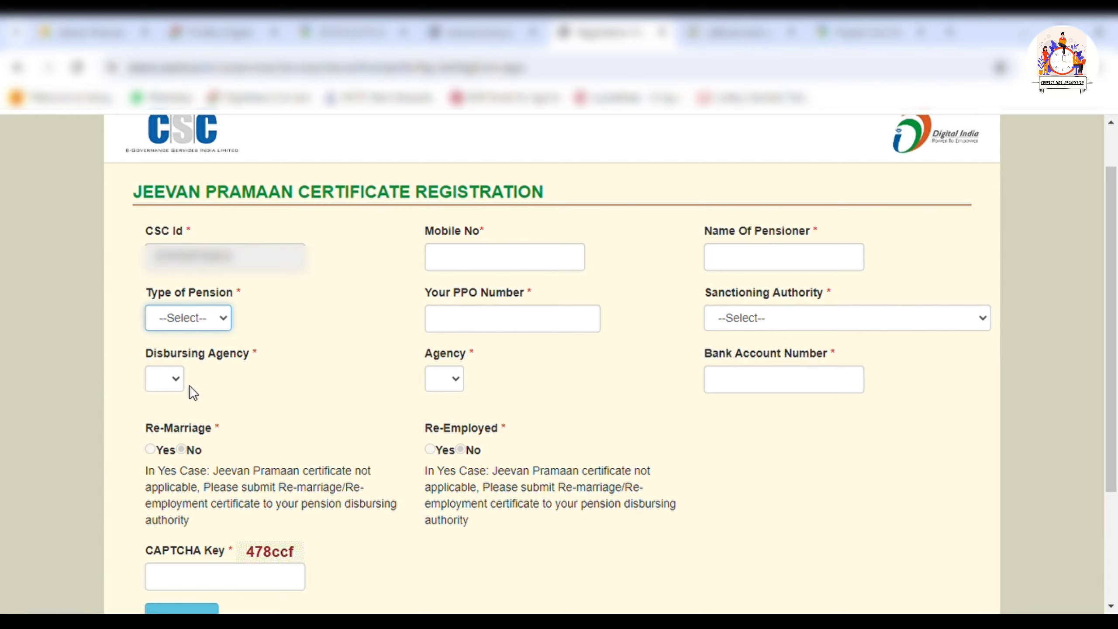
{"action": "key", "text": "Down"}
{"action": "left_click", "coordinate": [752, 316]}
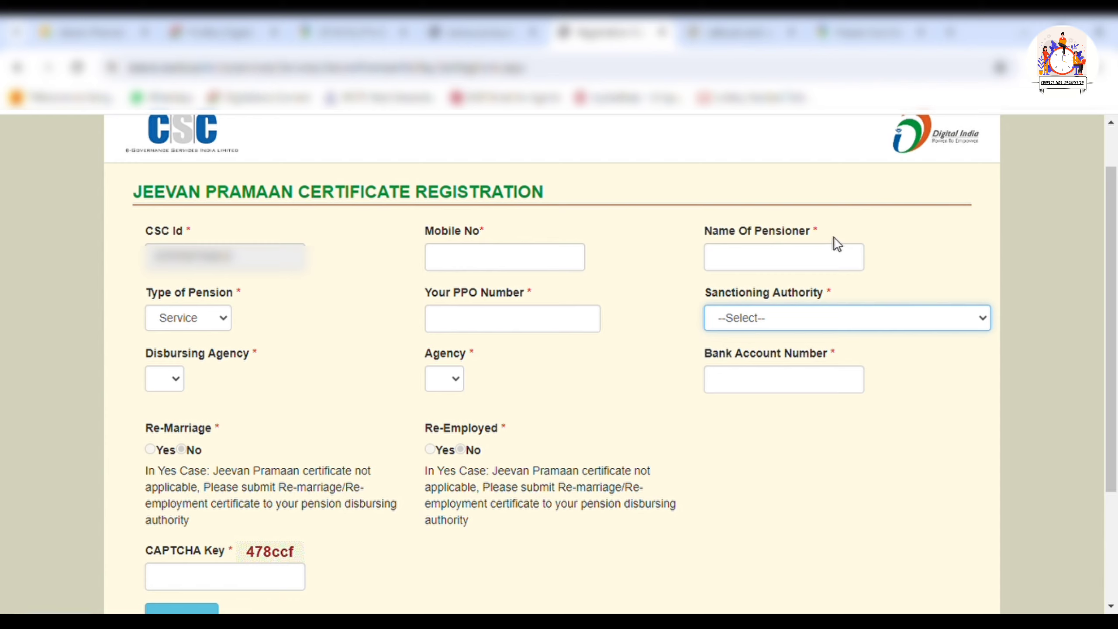
{"action": "left_click", "coordinate": [657, 248]}
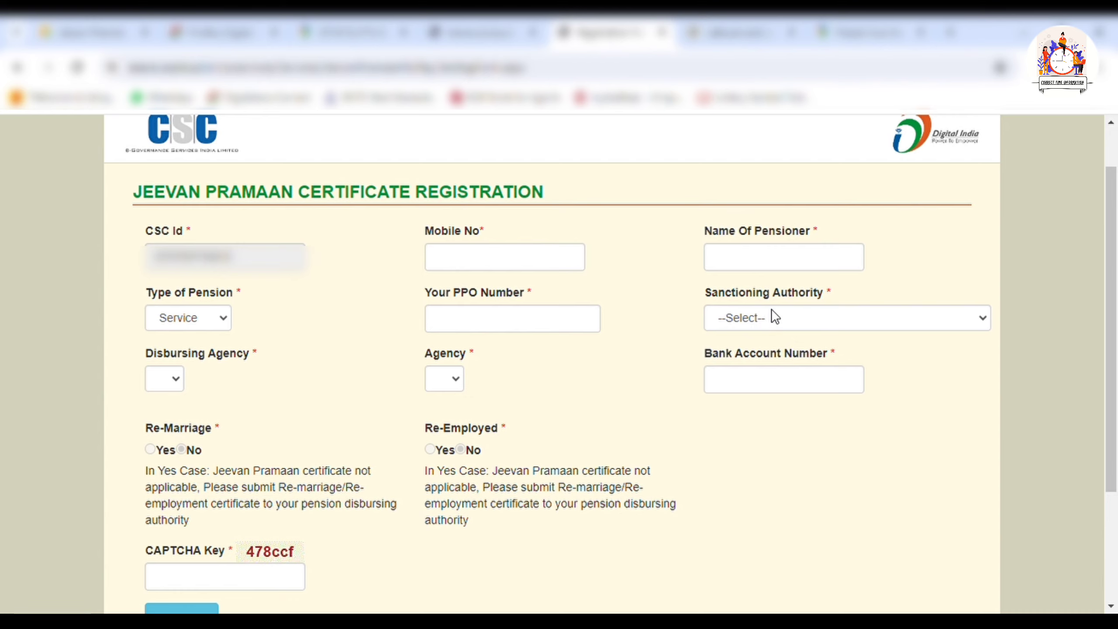
{"action": "left_click", "coordinate": [818, 314]}
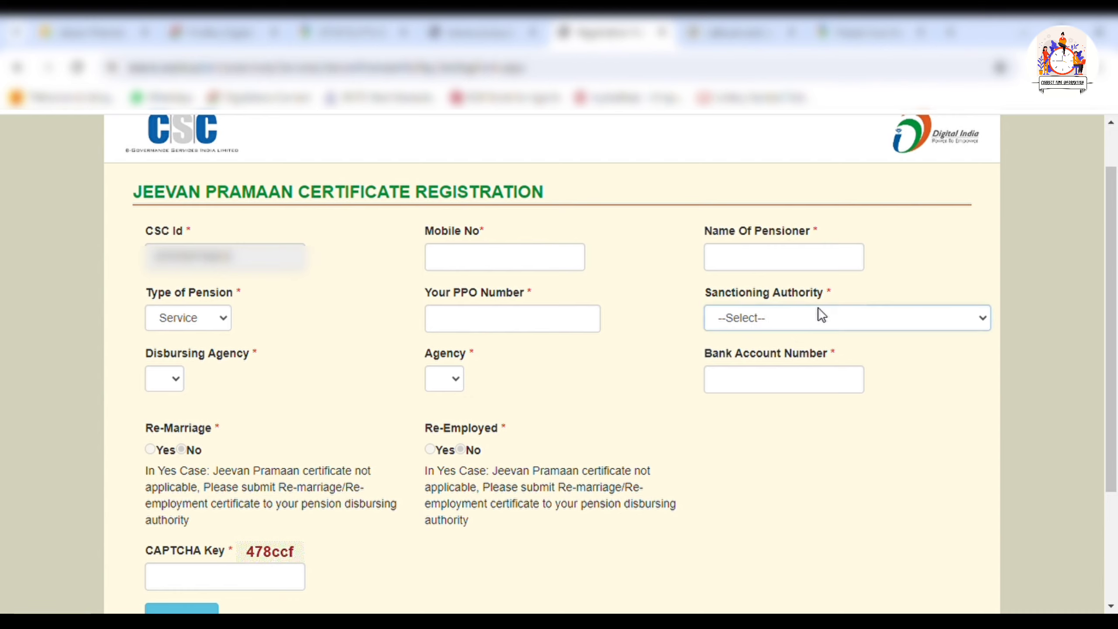
{"action": "left_click", "coordinate": [815, 348]}
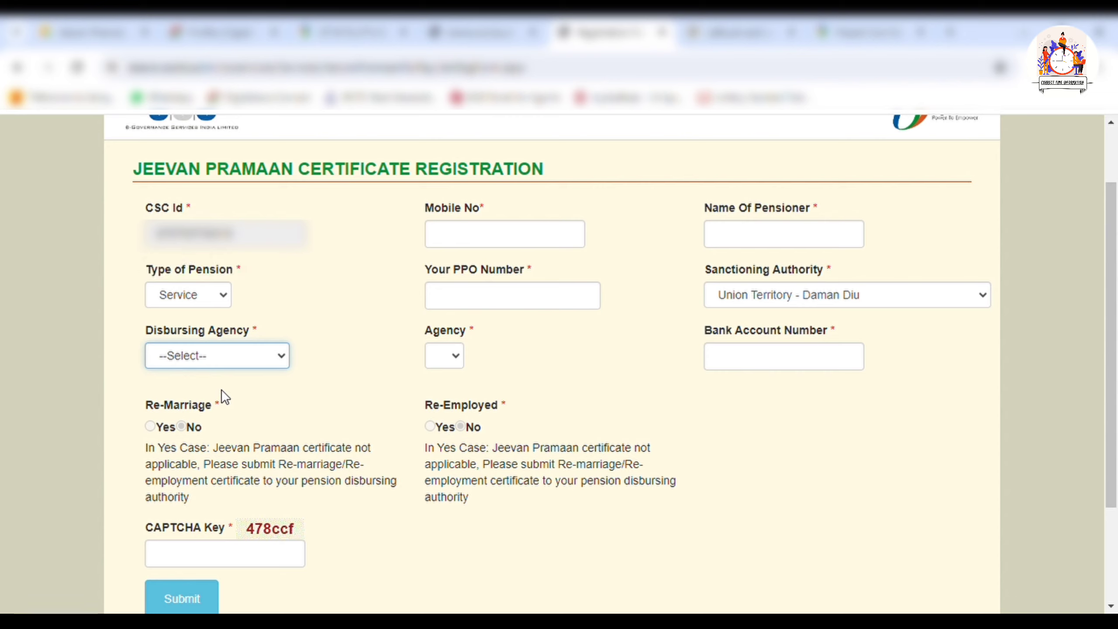
Step: Set the disbursing agency to Daman Diu Treasury and the agency to Daman Treasury
{"action": "key", "text": "Down"}
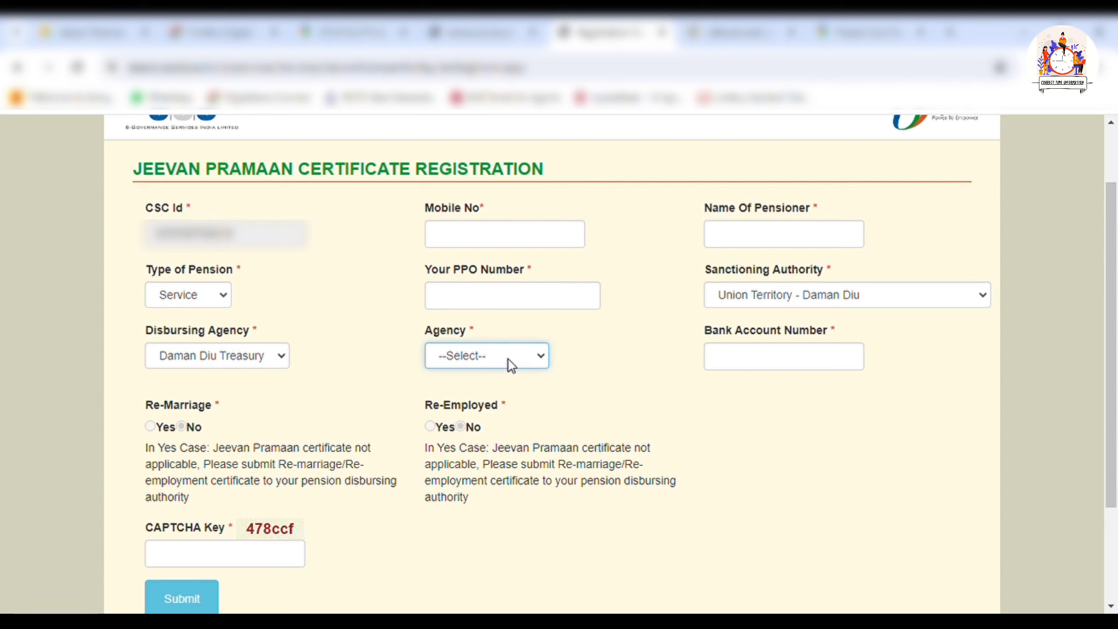
{"action": "left_click", "coordinate": [512, 388]}
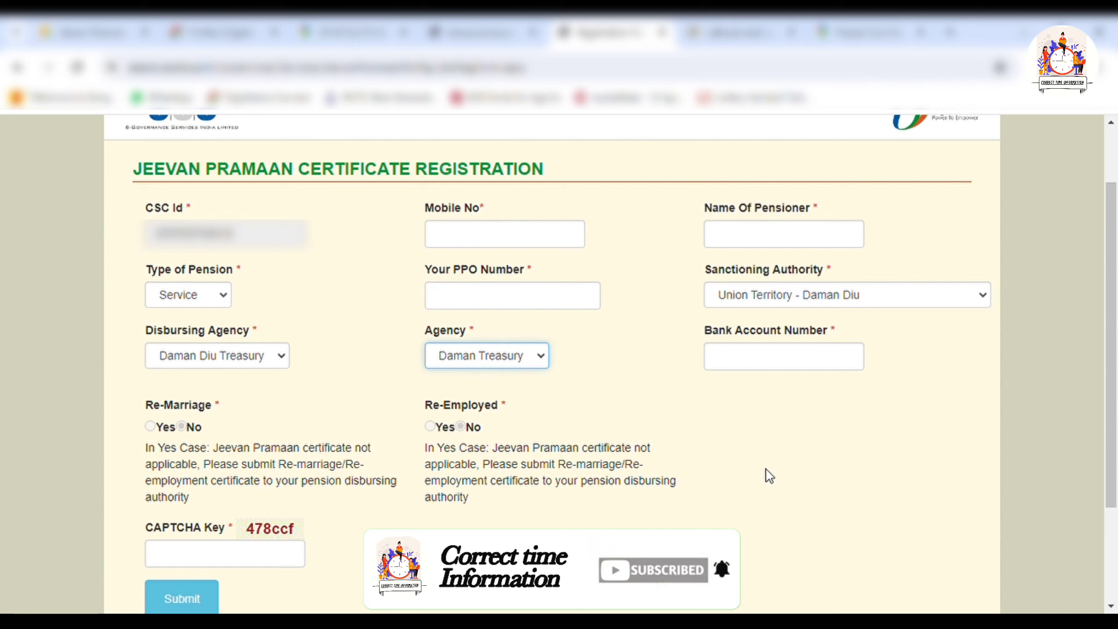
Step: Review the bank account number, re-marriage, re-employed and captcha fields of the certificate registration form
{"action": "left_click_drag", "start_coordinate": [681, 328], "coordinate": [834, 344]}
{"action": "left_click", "coordinate": [796, 409]}
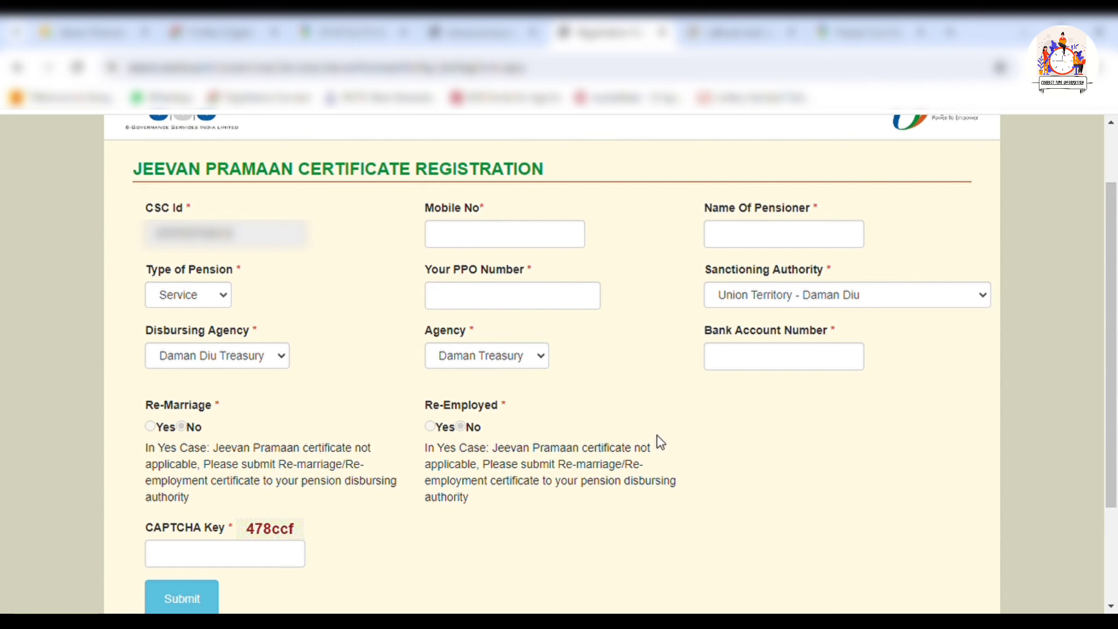
{"action": "left_click", "coordinate": [251, 428]}
{"action": "left_click", "coordinate": [252, 428]}
{"action": "left_click_drag", "start_coordinate": [414, 404], "coordinate": [506, 406]}
{"action": "left_click", "coordinate": [540, 425]}
{"action": "scroll", "coordinate": [564, 335], "scroll_direction": "down", "scroll_amount": 2}
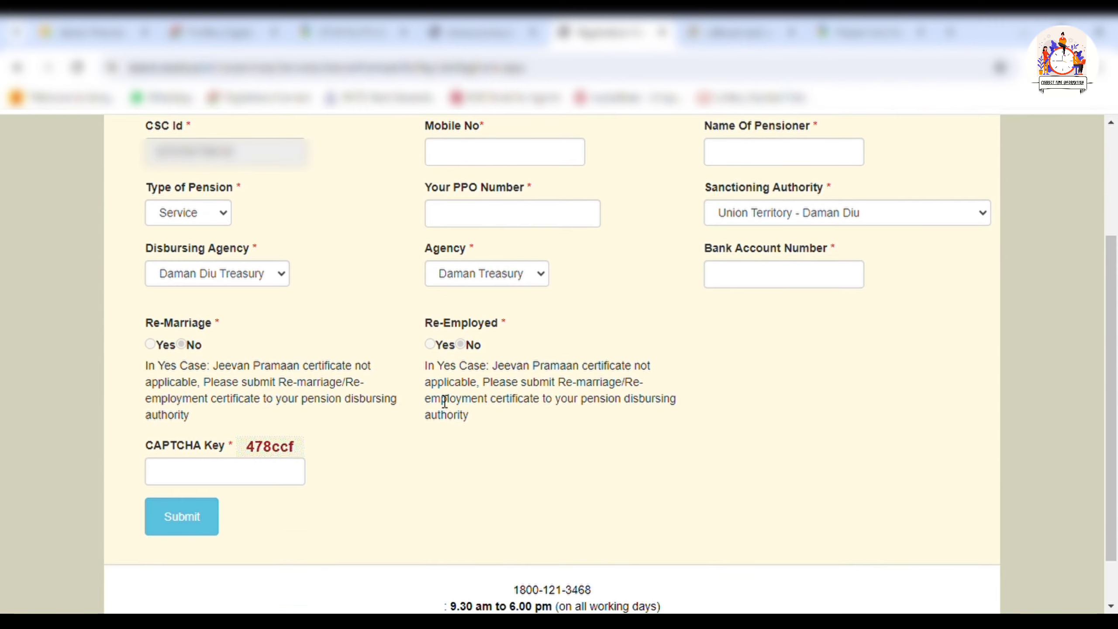
{"action": "left_click_drag", "start_coordinate": [289, 437], "coordinate": [291, 455]}
{"action": "scroll", "coordinate": [946, 324], "scroll_direction": "up", "scroll_amount": 2}
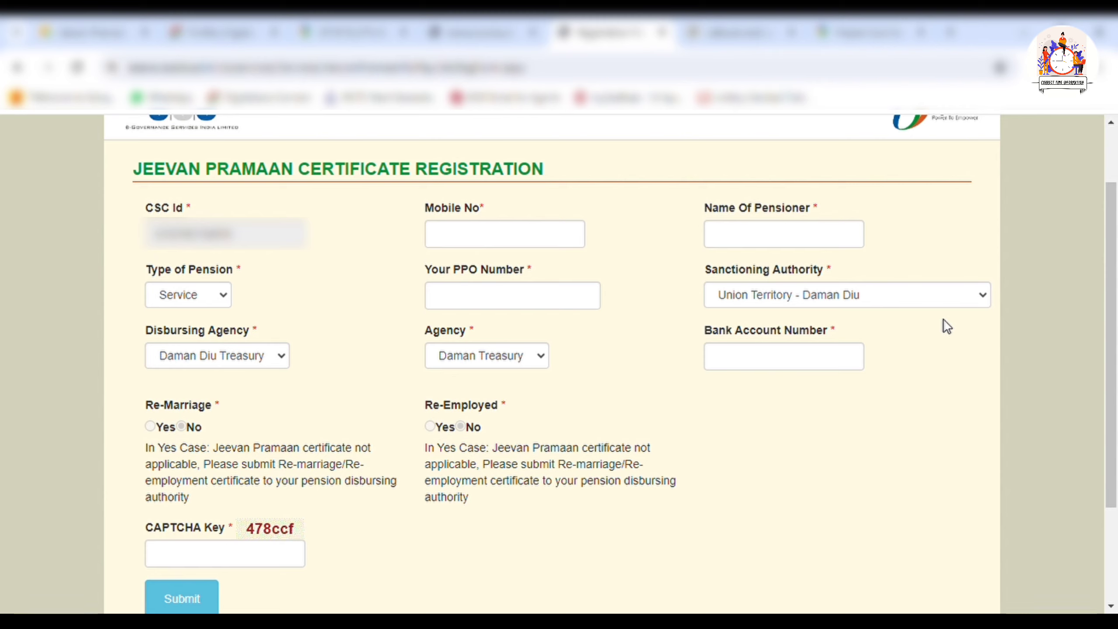